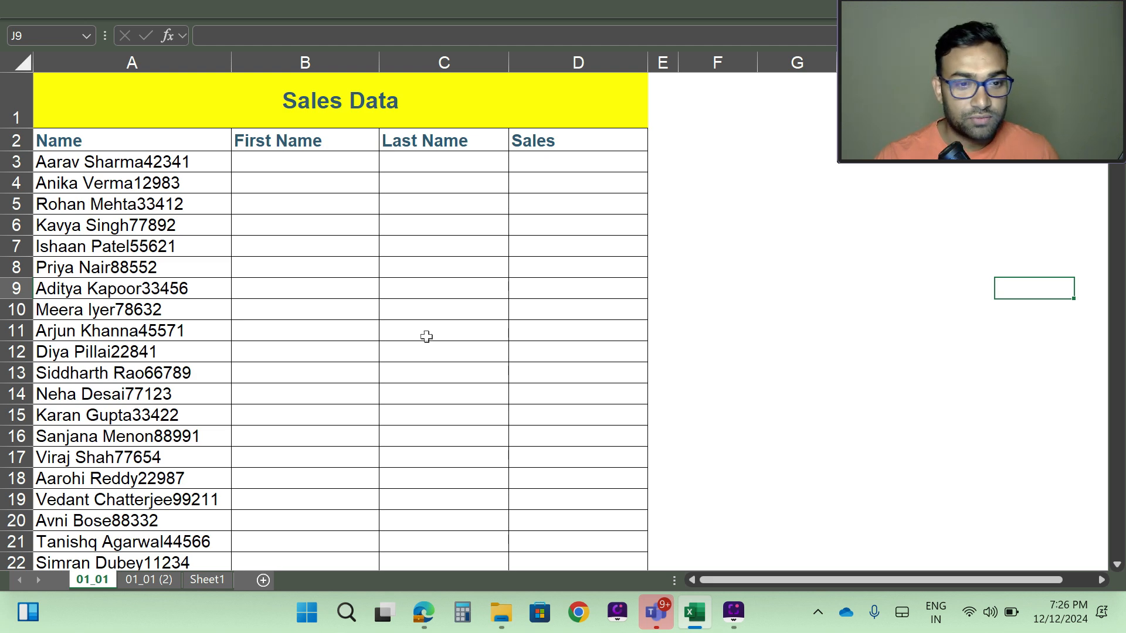
# Step: Review the combined name-and-sales entries listed under the Name column heading
pyautogui.scroll(-9, 363, 253)
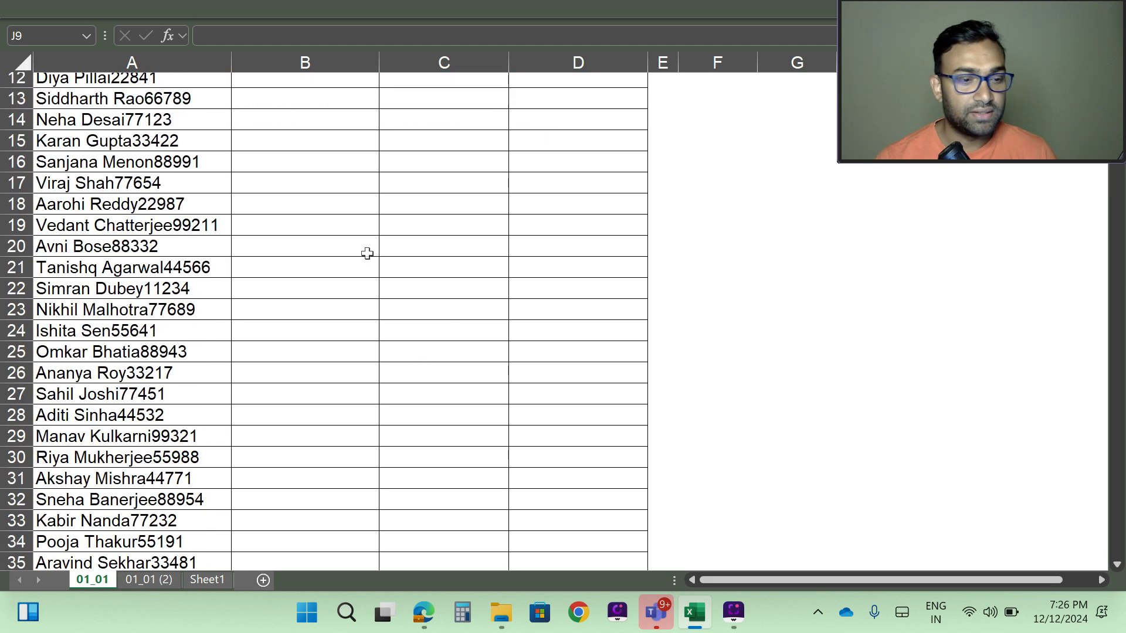
pyautogui.scroll(-4, 354, 265)
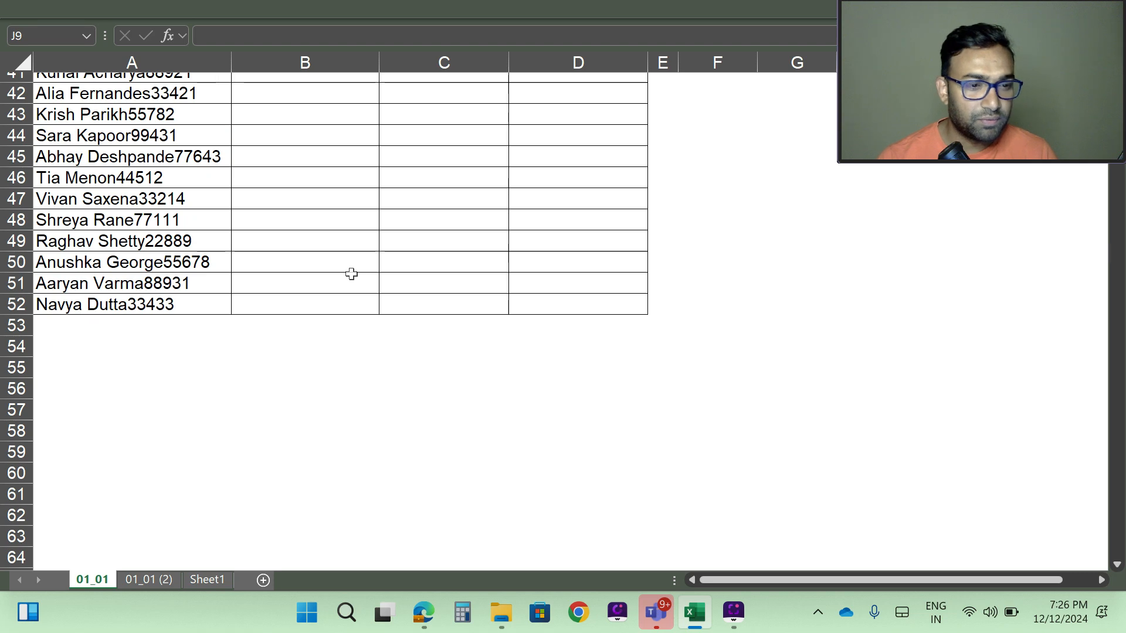
pyautogui.scroll(7, 343, 329)
pyautogui.scroll(6, 339, 377)
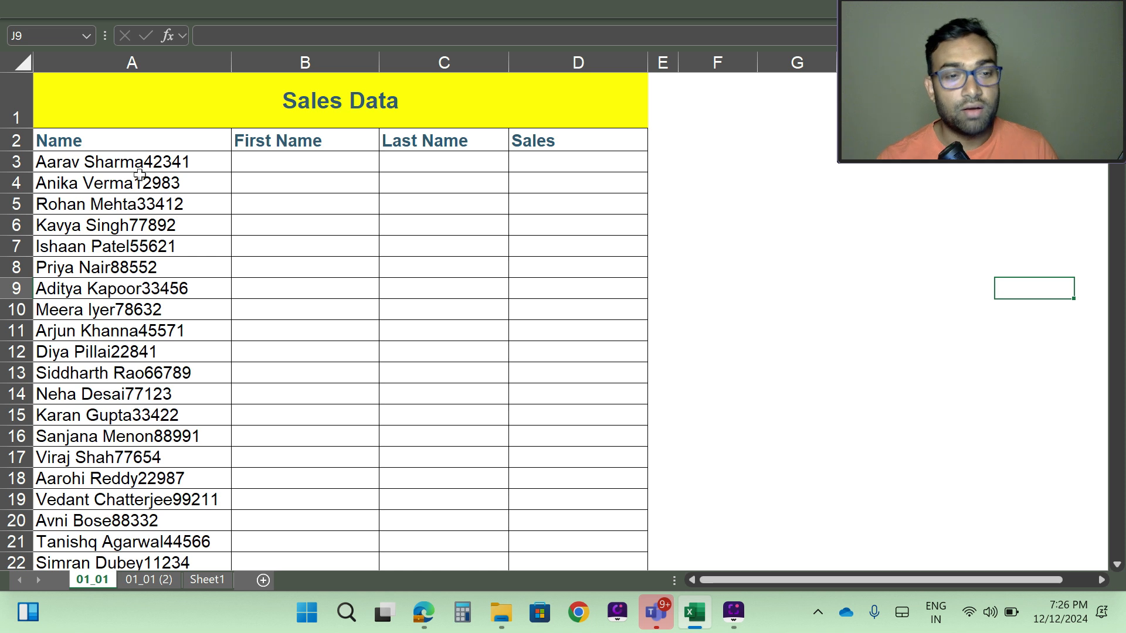
pyautogui.click(111, 143)
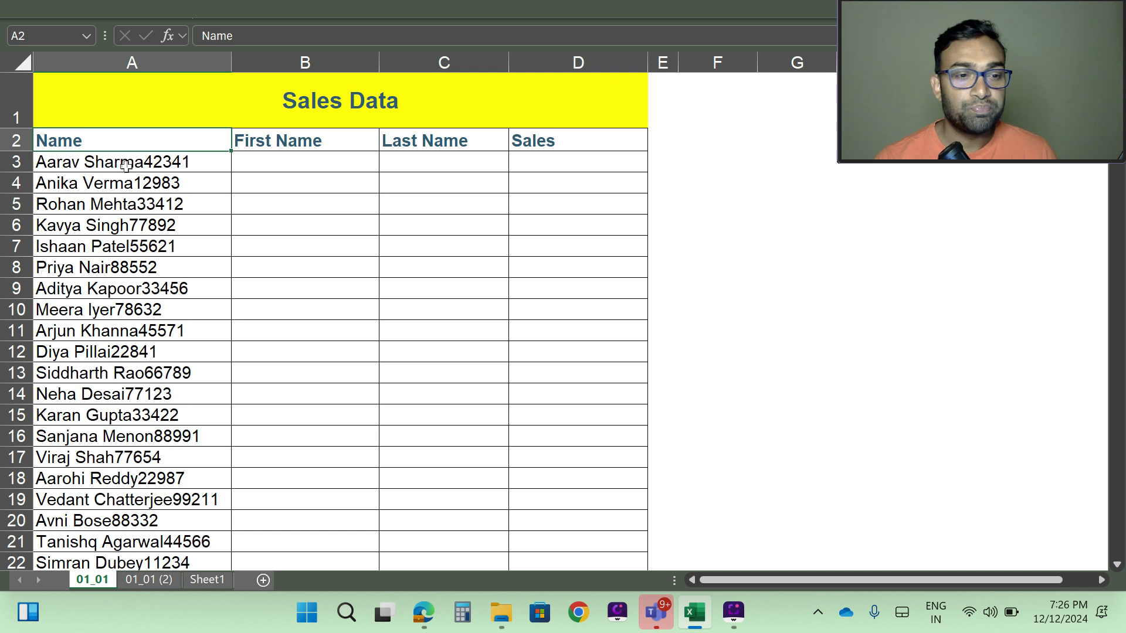
pyautogui.click(125, 166)
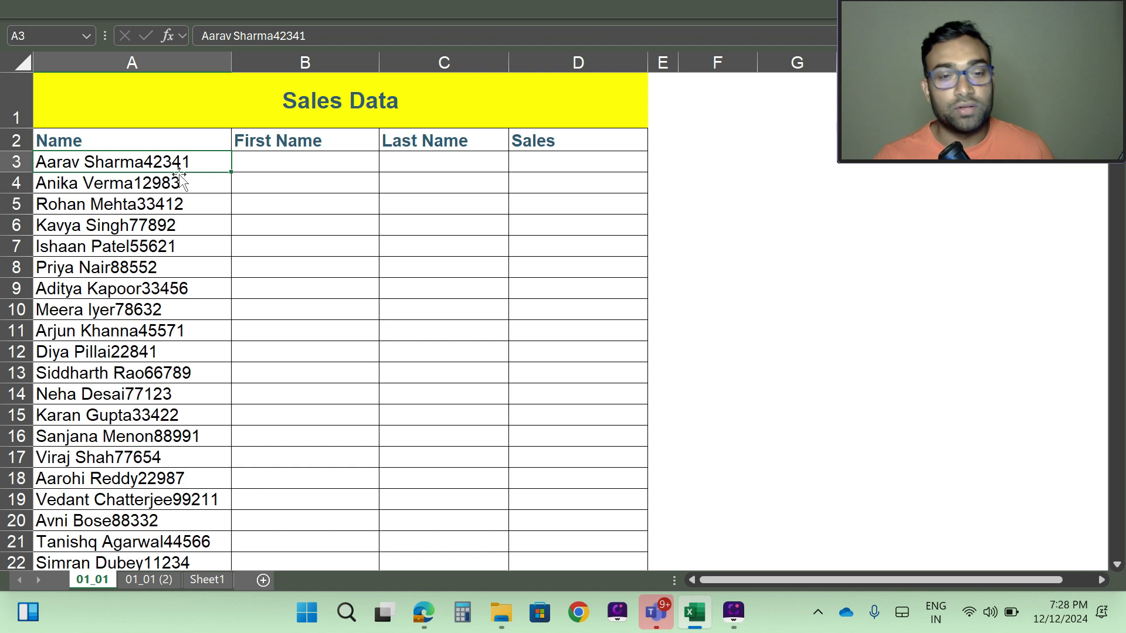
# Step: Enter Aarav, Sharma and 42341 into B3, C3 and D3 as the first example
pyautogui.click(278, 159)
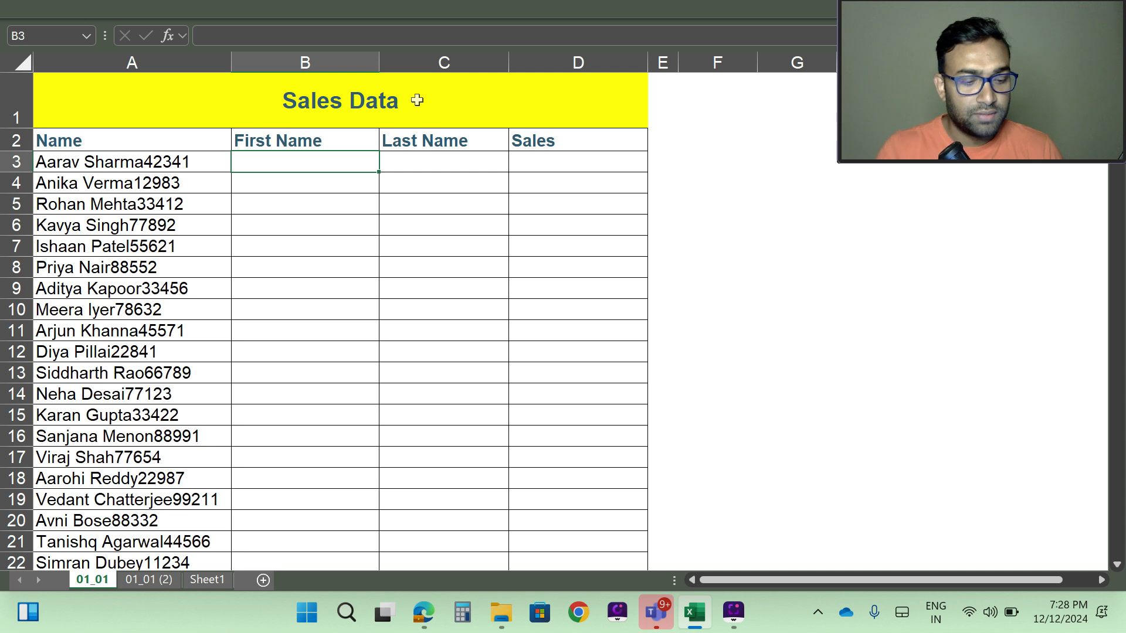
pyautogui.write('A')
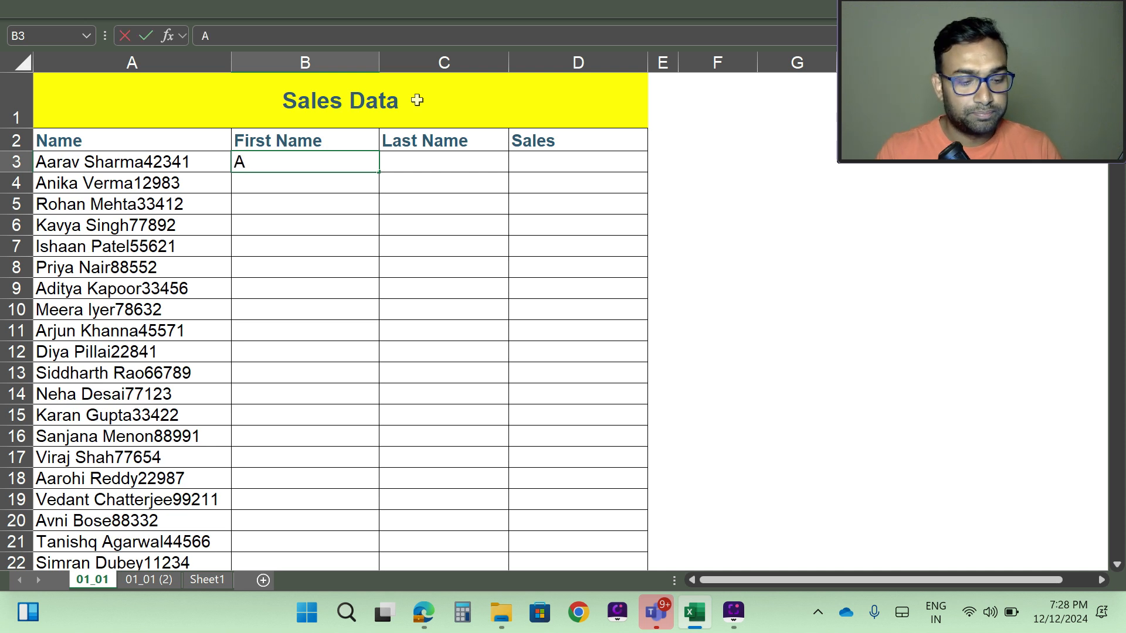
pyautogui.write('arav')
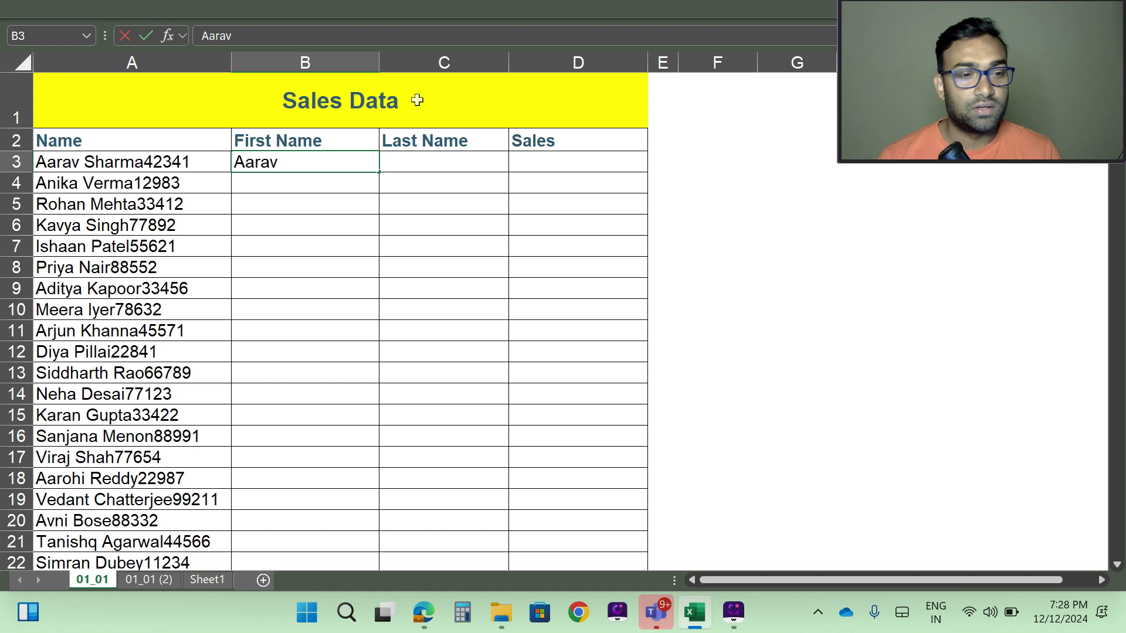
pyautogui.press('Tab')
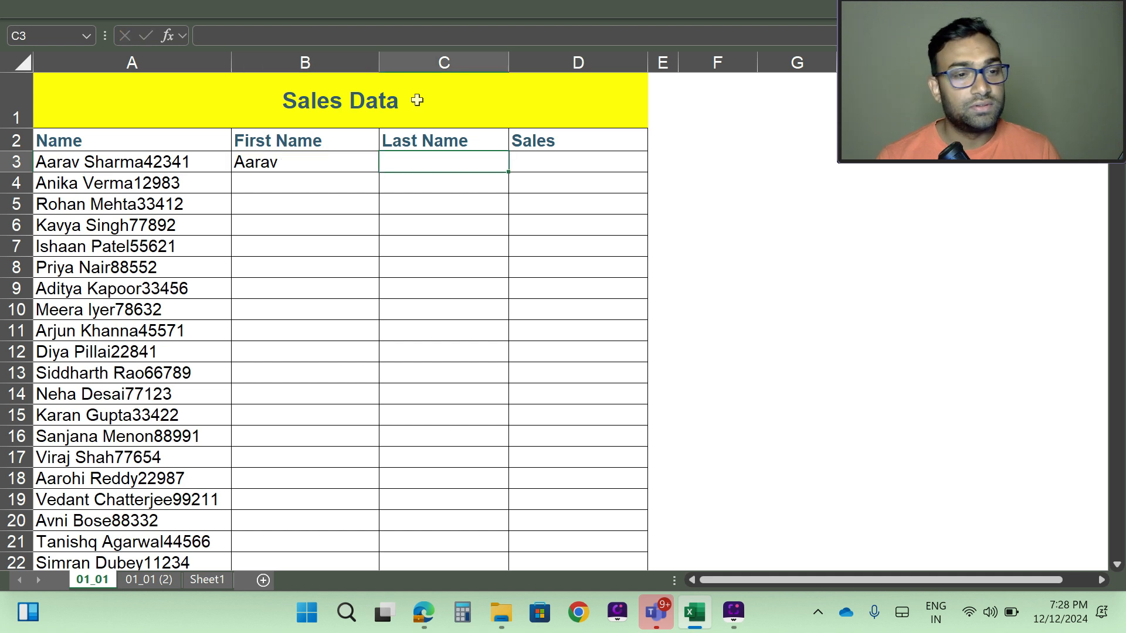
pyautogui.write('S')
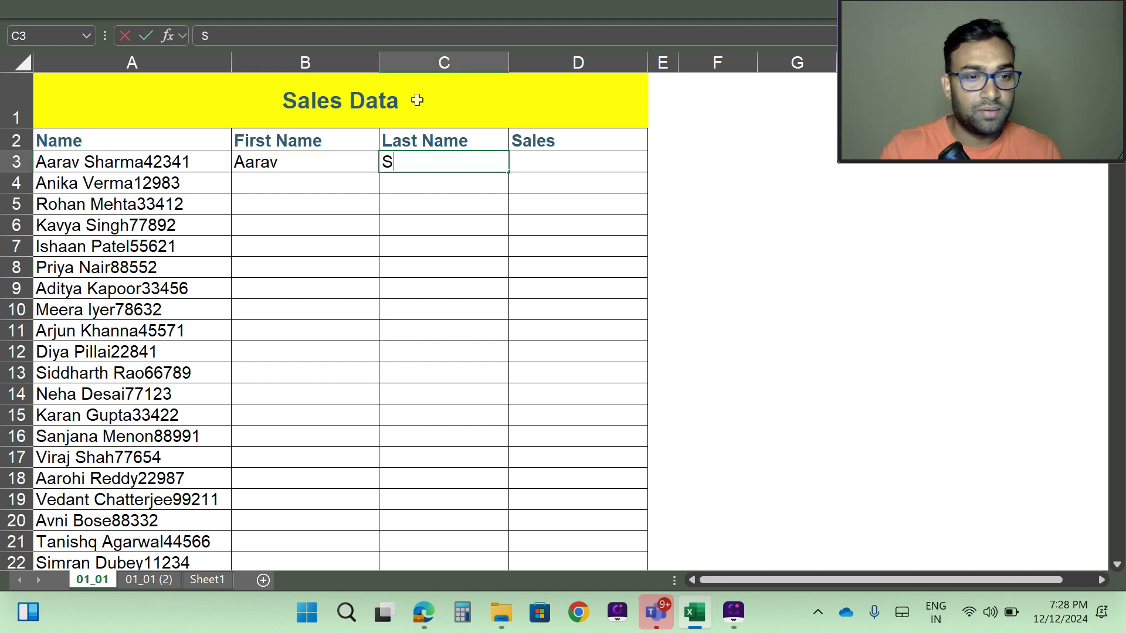
pyautogui.write('harma')
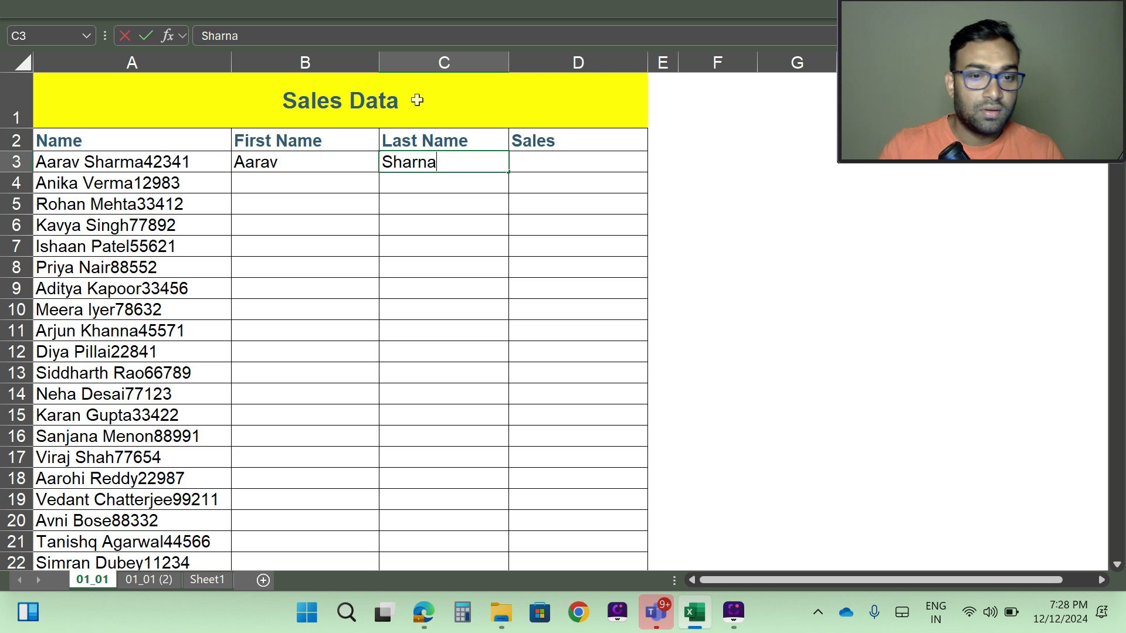
pyautogui.press('BackSpace')
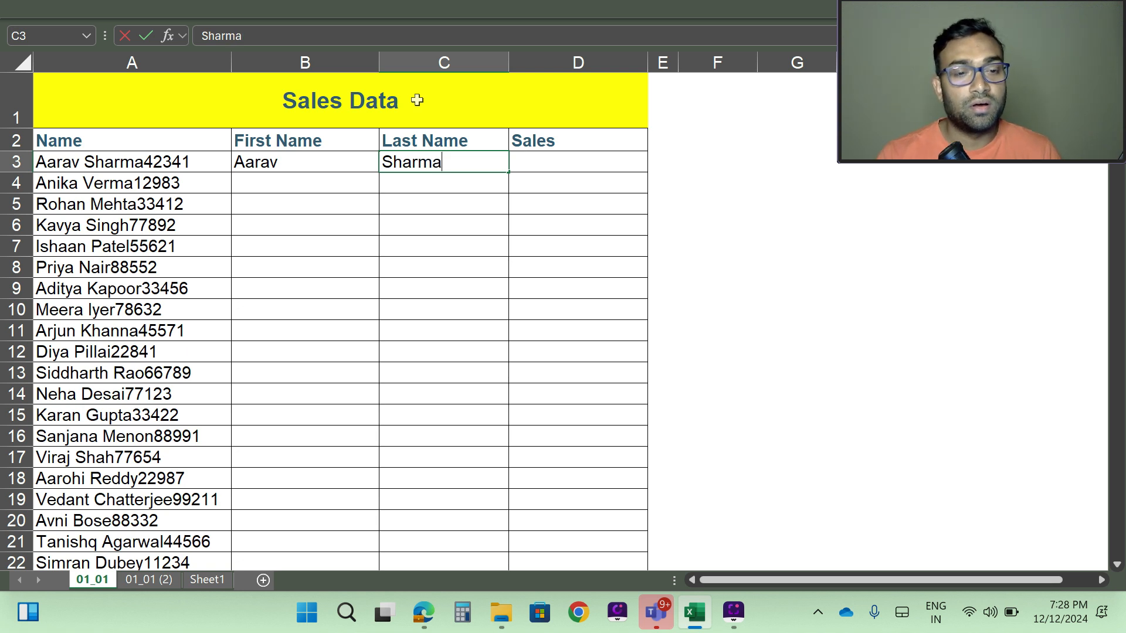
pyautogui.press('Tab')
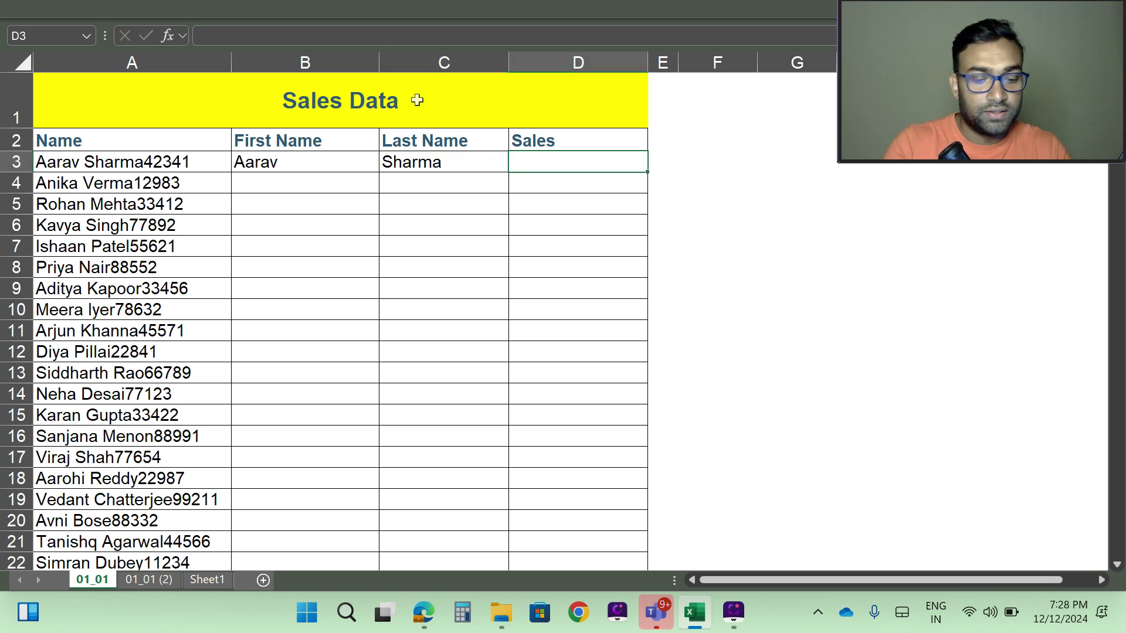
pyautogui.write('42341')
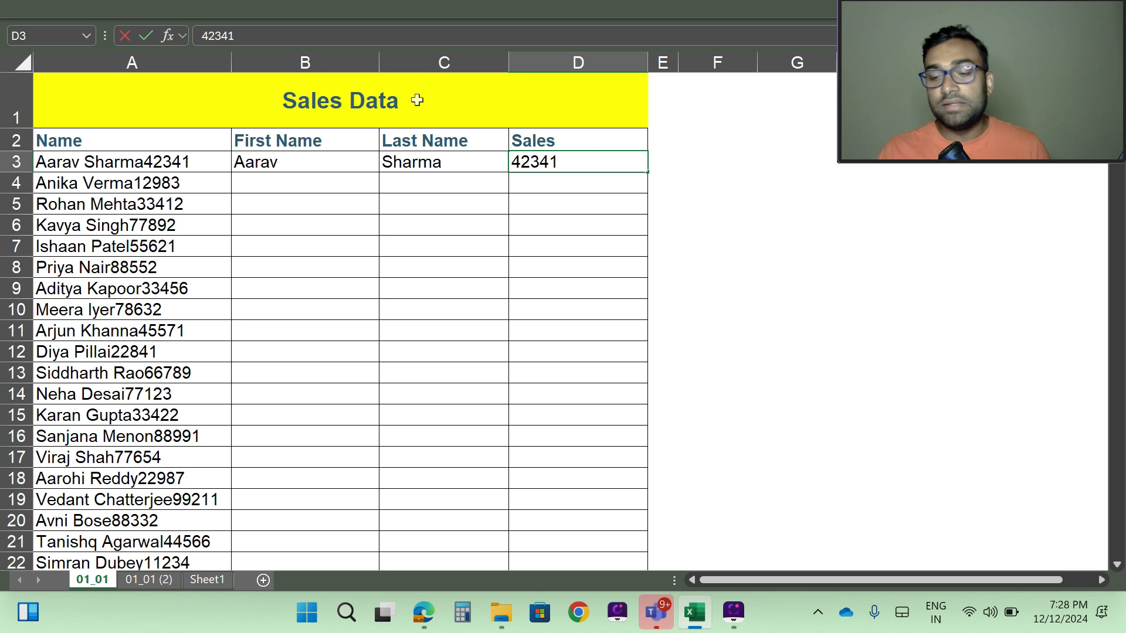
pyautogui.press('Return')
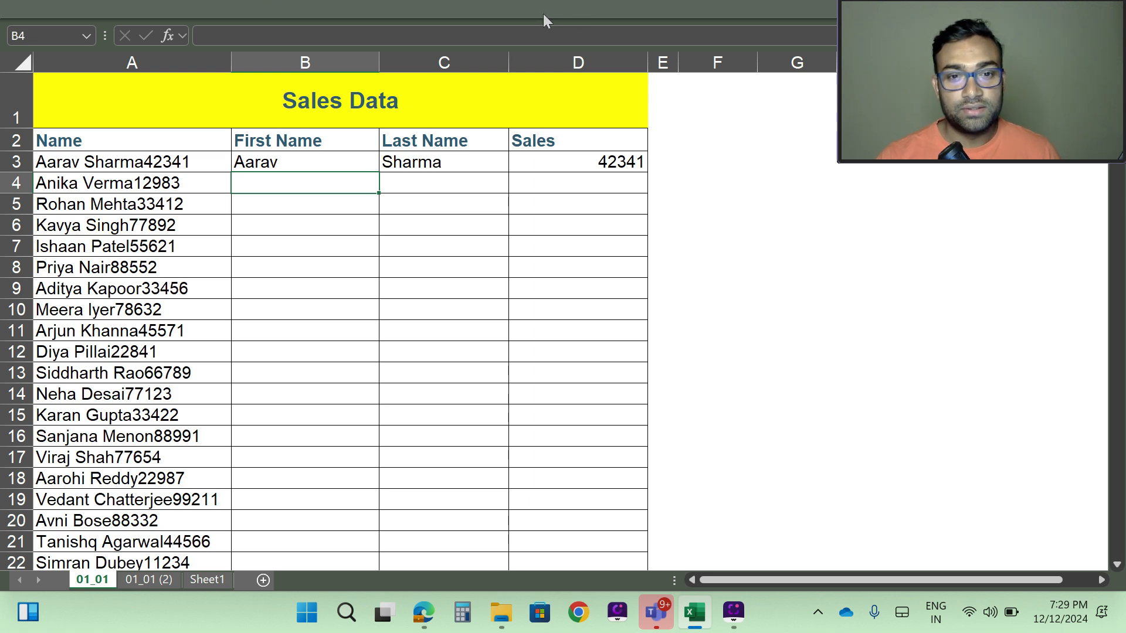
# Step: Flash Fill the remaining first names, Anika through Simran, down column B
pyautogui.click(523, 9)
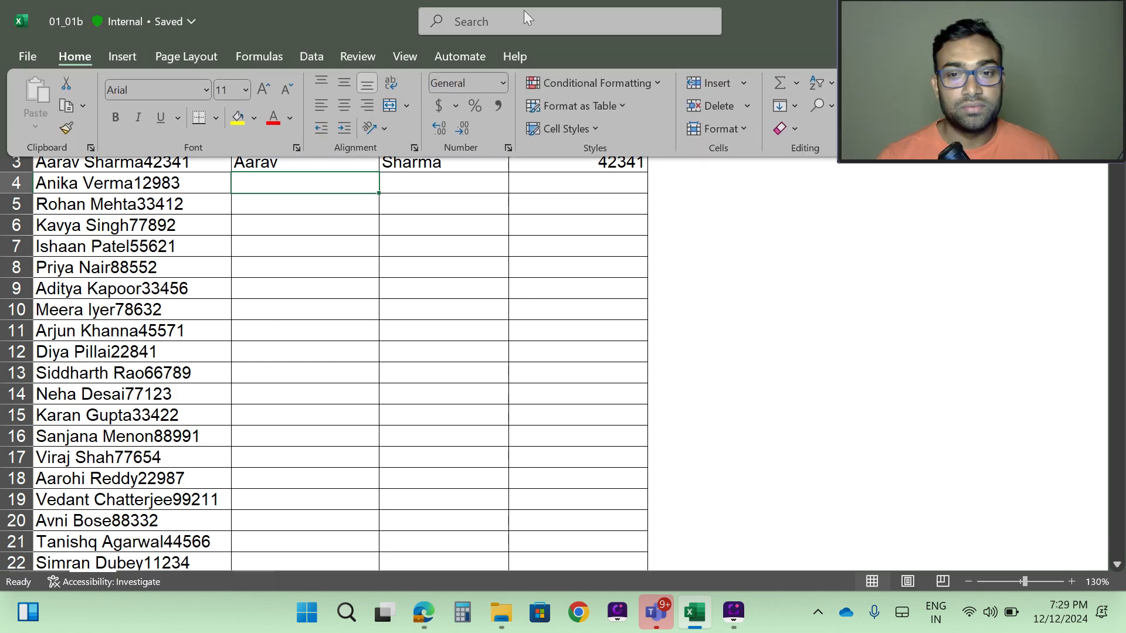
pyautogui.moveTo(959, 2); pyautogui.dragTo(1025, 258)
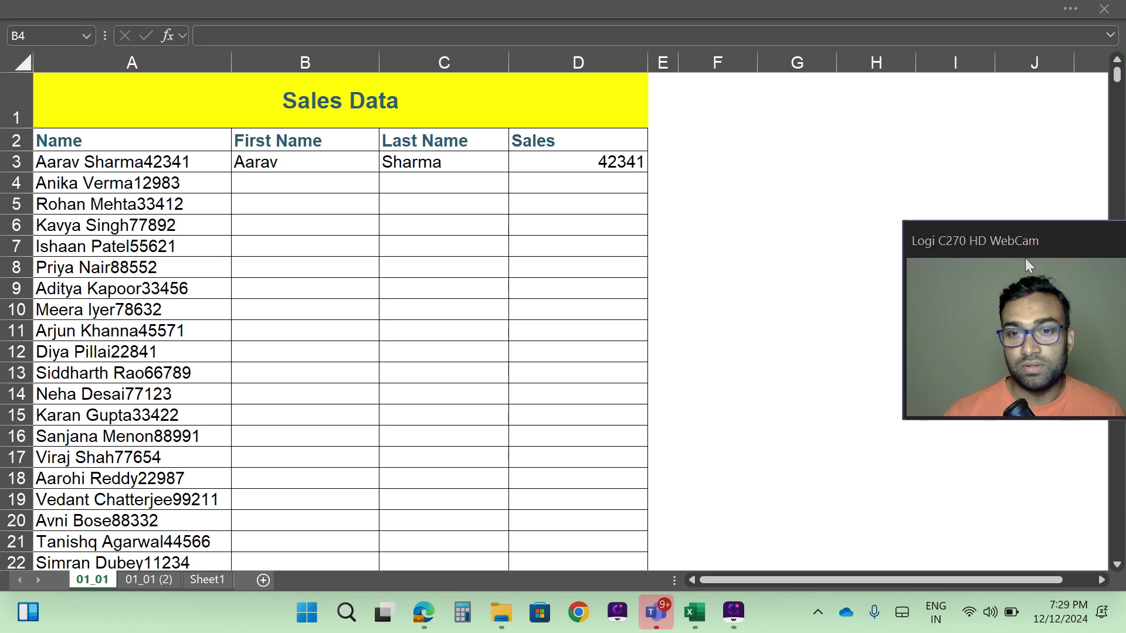
pyautogui.click(535, 5)
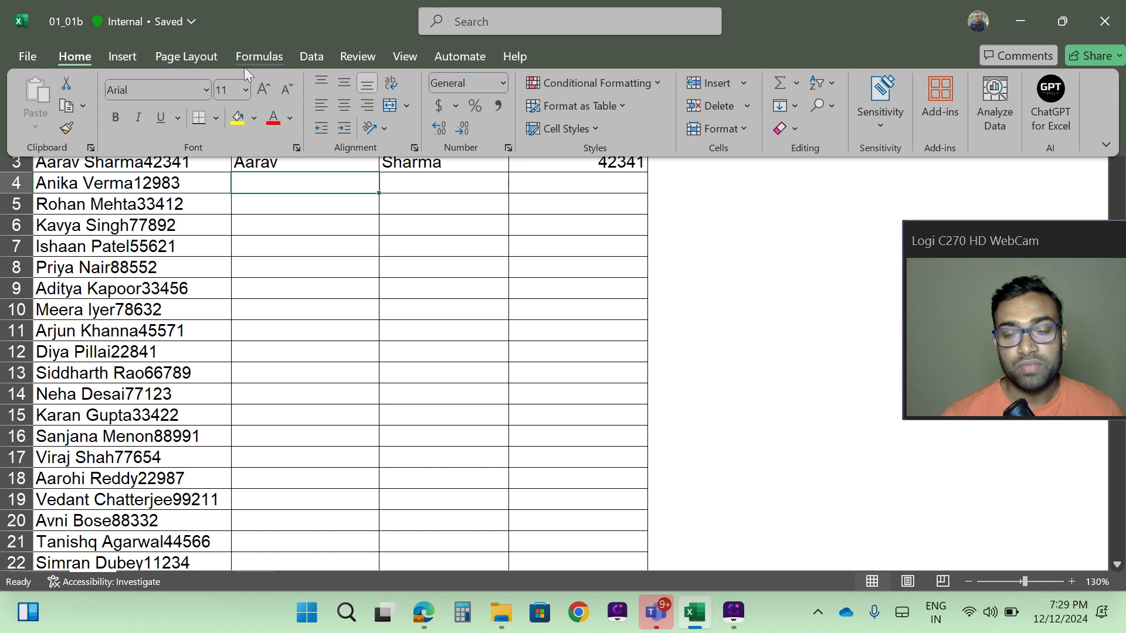
pyautogui.click(795, 107)
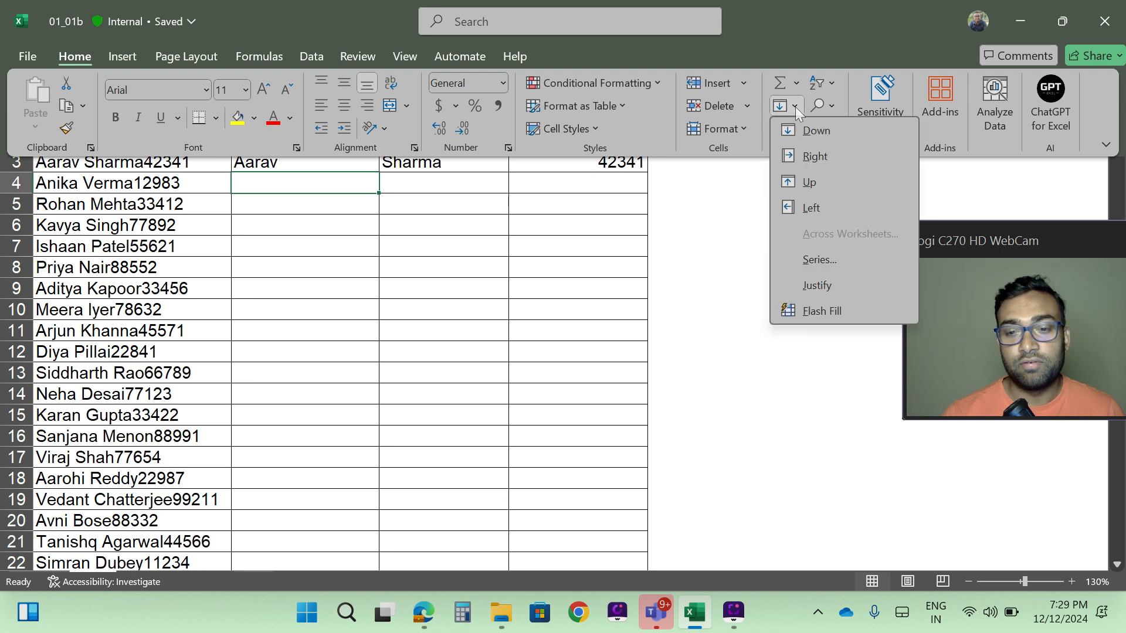
pyautogui.click(835, 311)
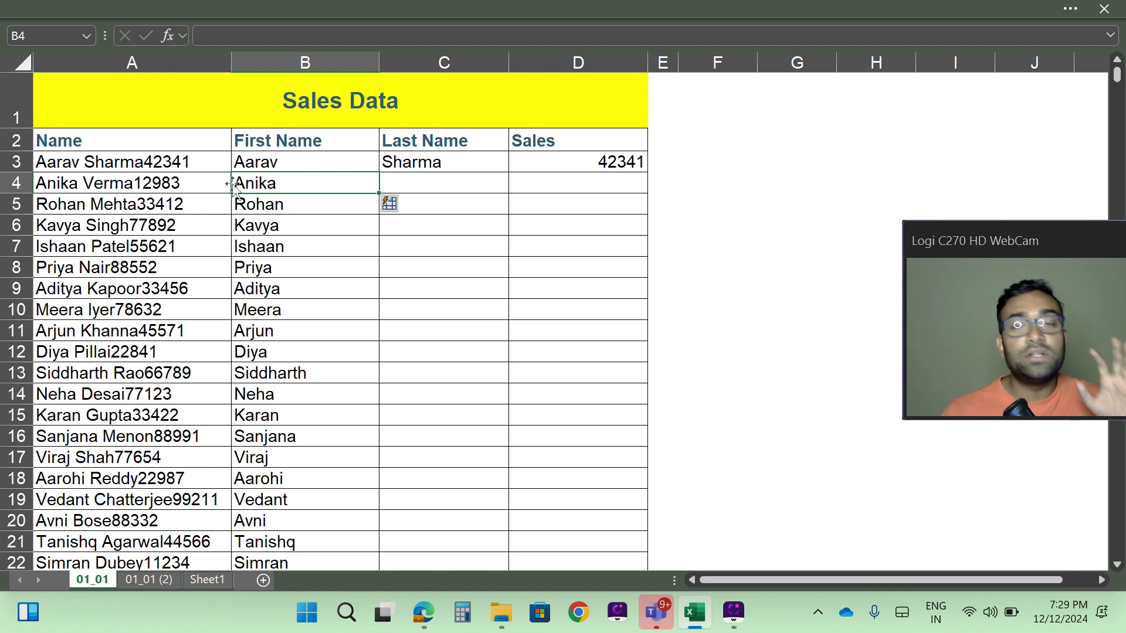
pyautogui.click(274, 163)
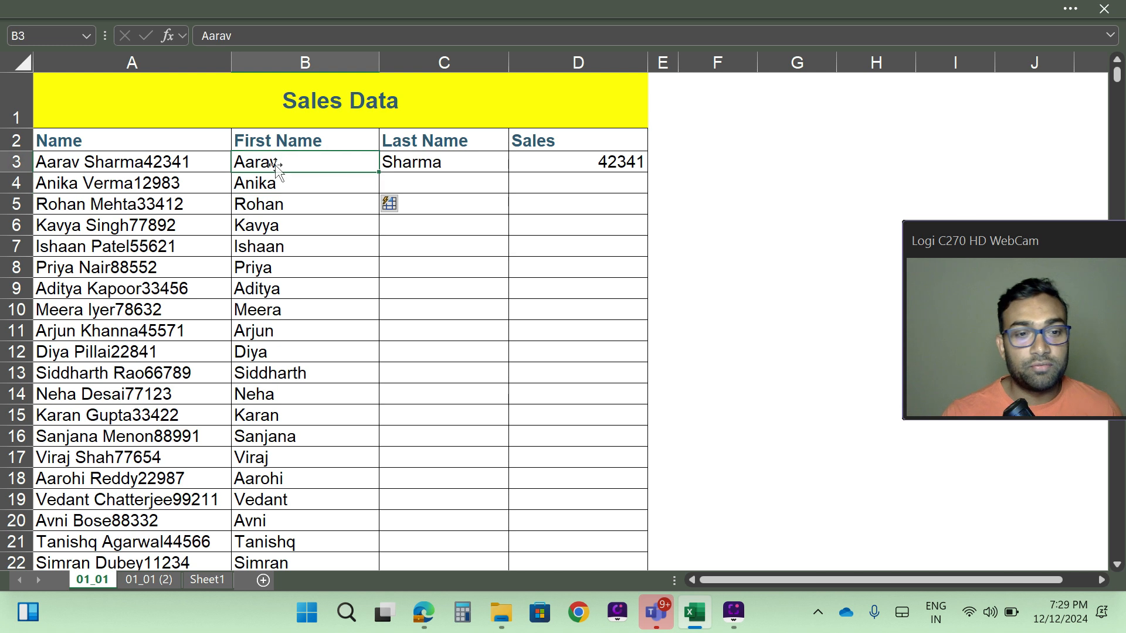
pyautogui.hotkey('shift', 'Right')
pyautogui.hotkey('shift', 'Right')
pyautogui.hotkey('shift', 'Right')
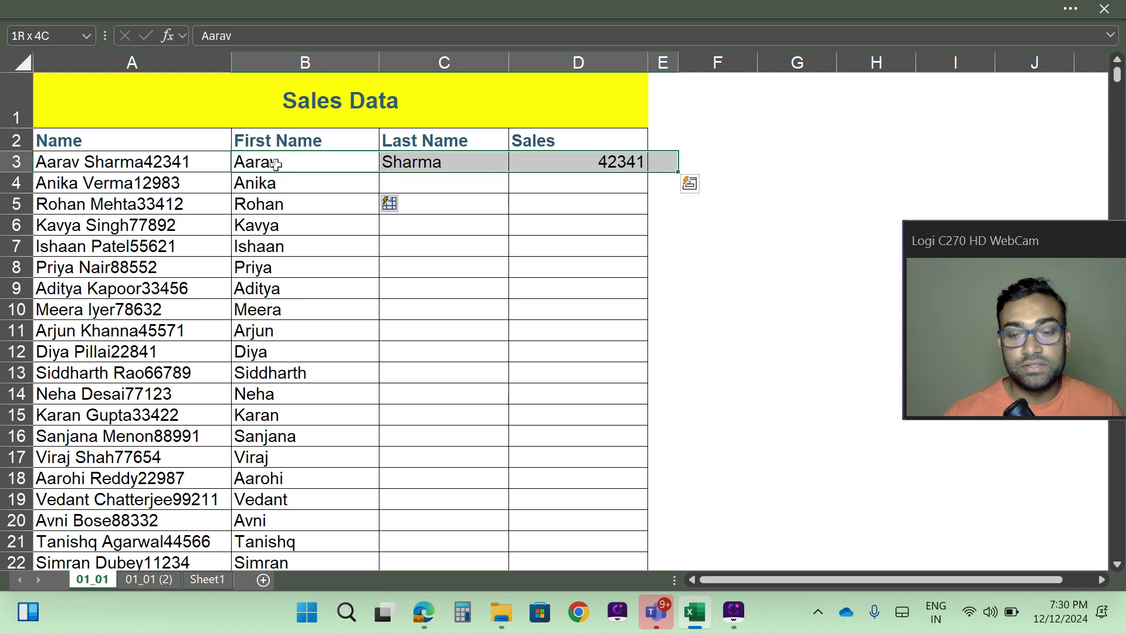
pyautogui.hotkey('shift', 'Left')
pyautogui.hotkey('shift', 'Left')
pyautogui.hotkey('shift', 'Left')
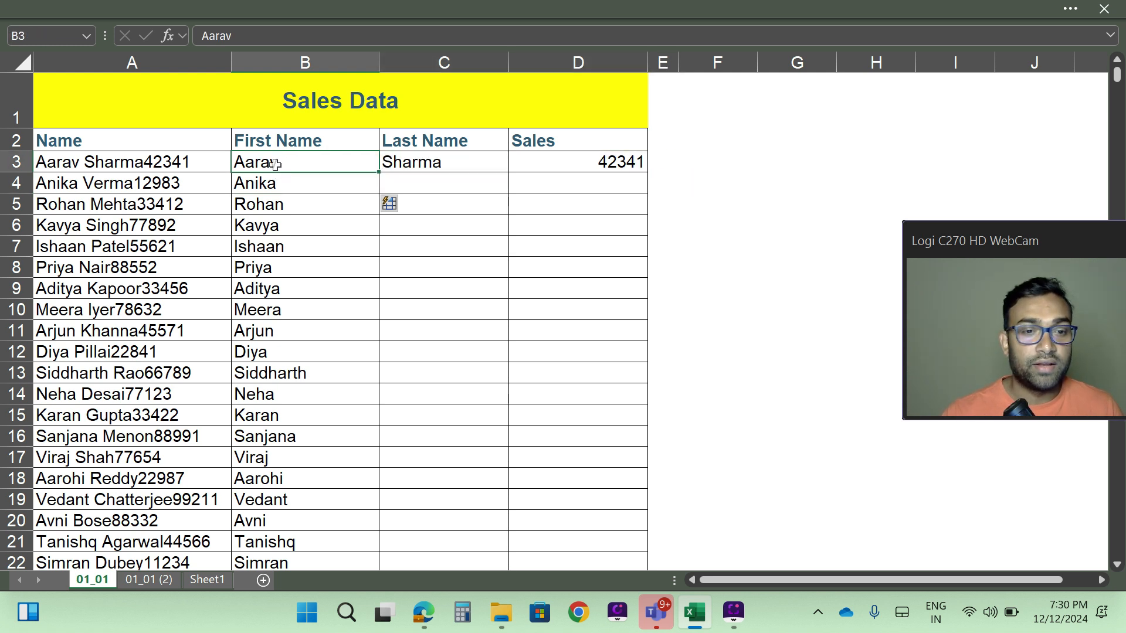
pyautogui.click(449, 160)
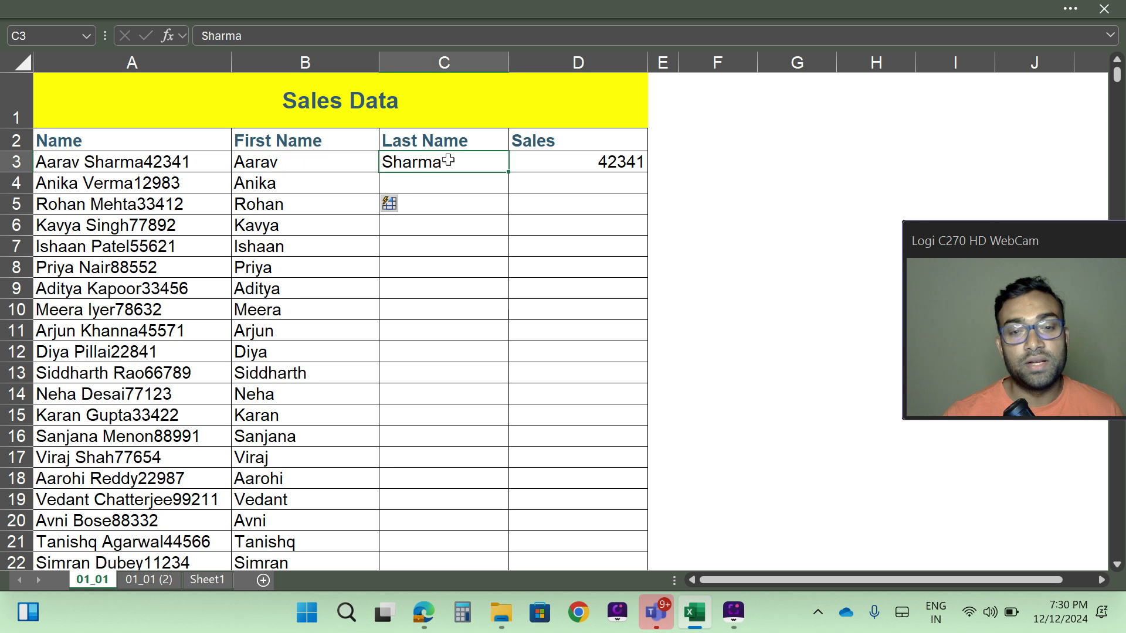
pyautogui.click(562, 162)
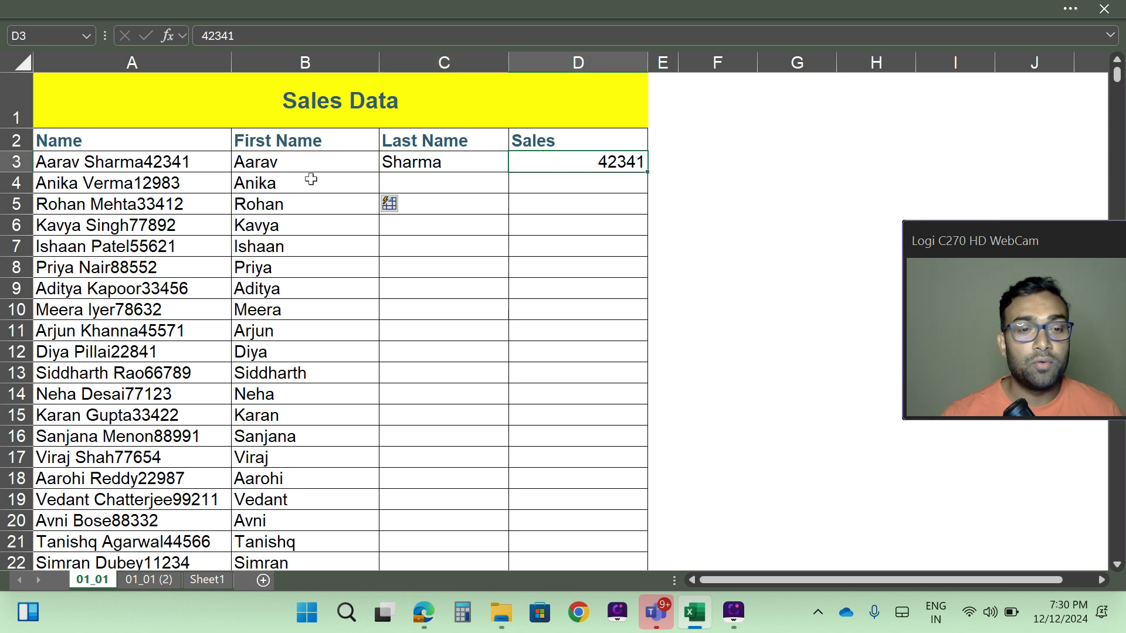
pyautogui.click(265, 183)
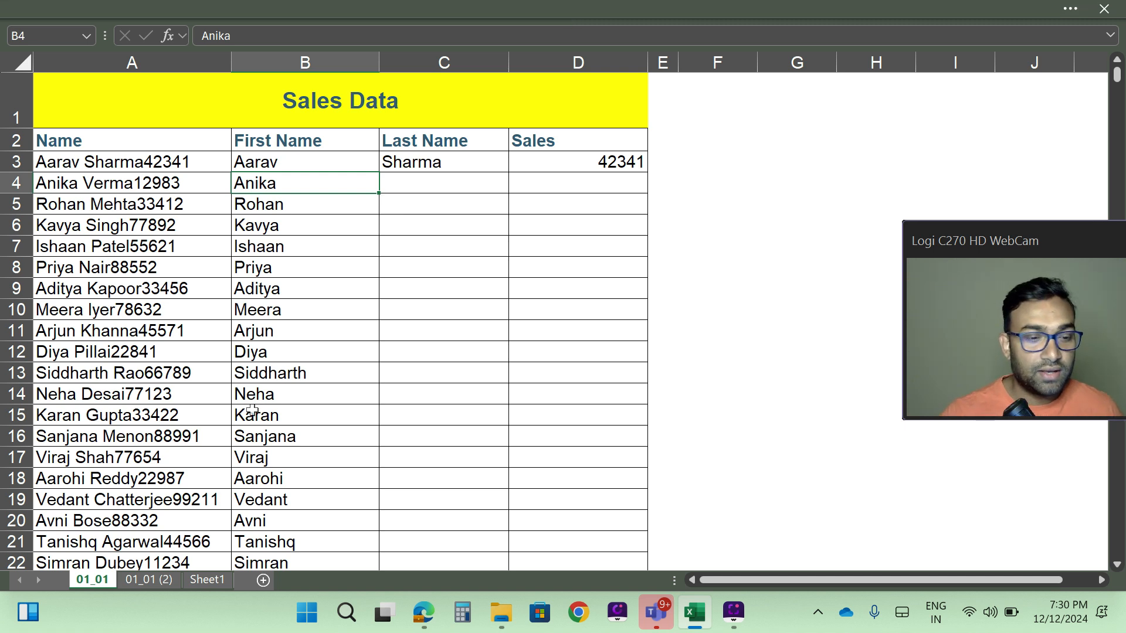
pyautogui.scroll(-15, 311, 382)
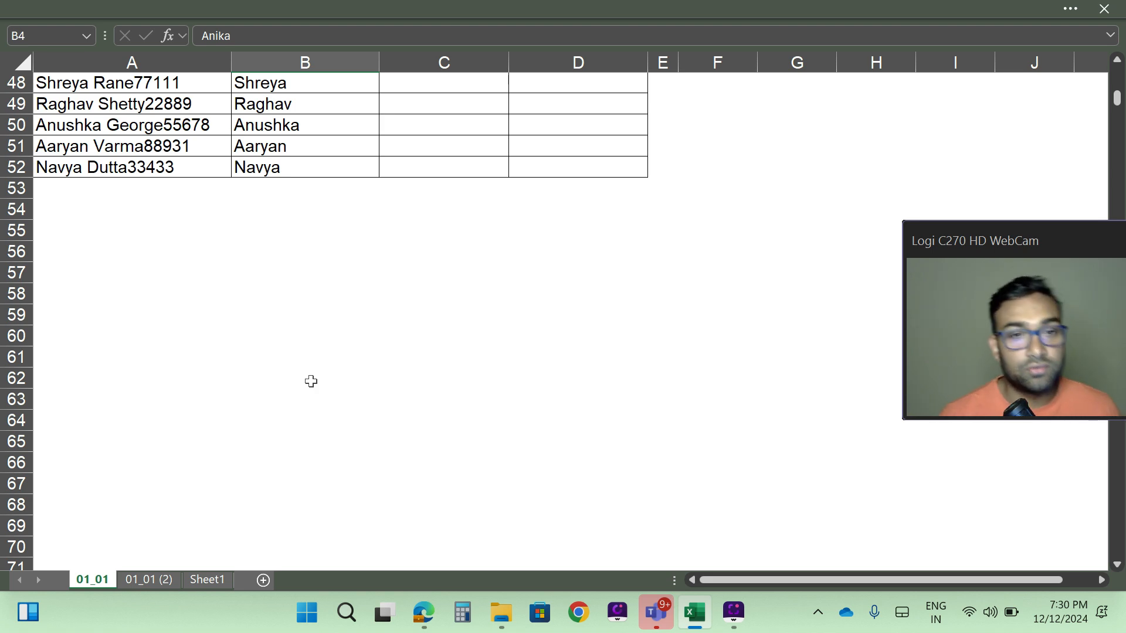
pyautogui.scroll(16, 311, 381)
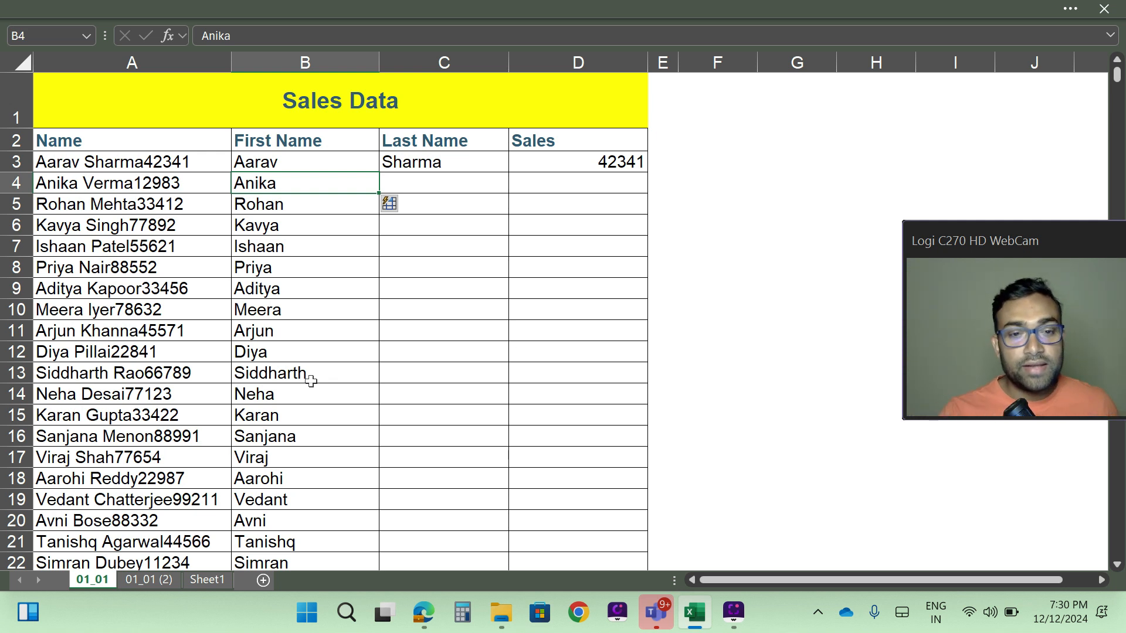
# Step: Flash Fill column C from C4 with the surnames, Verma through Dubey
pyautogui.click(407, 187)
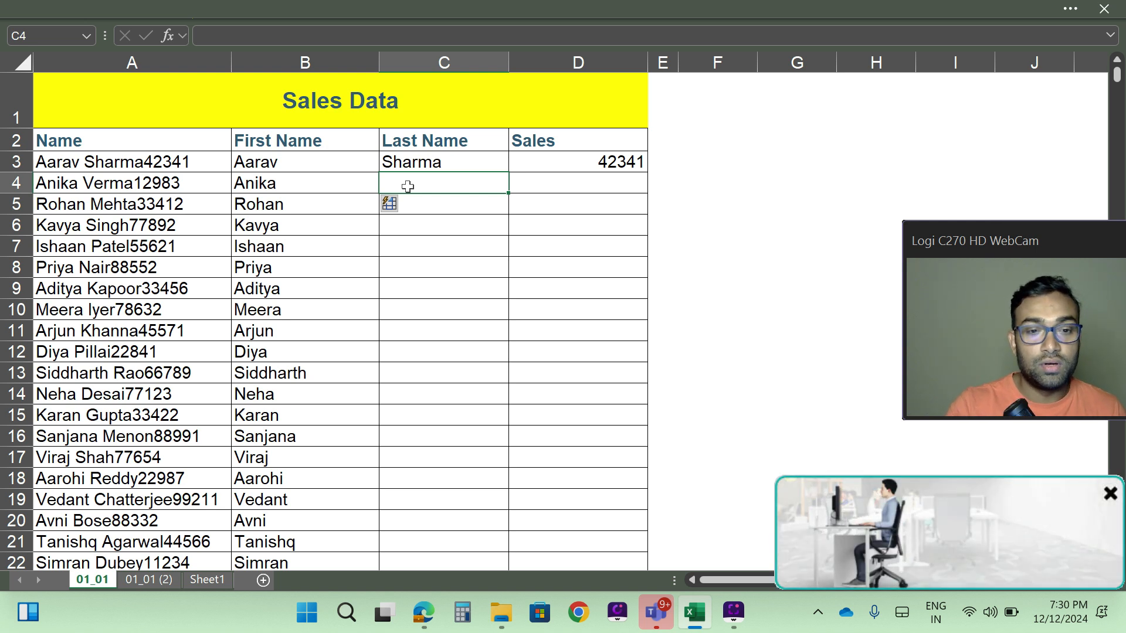
pyautogui.hotkey('ctrl', 'e')
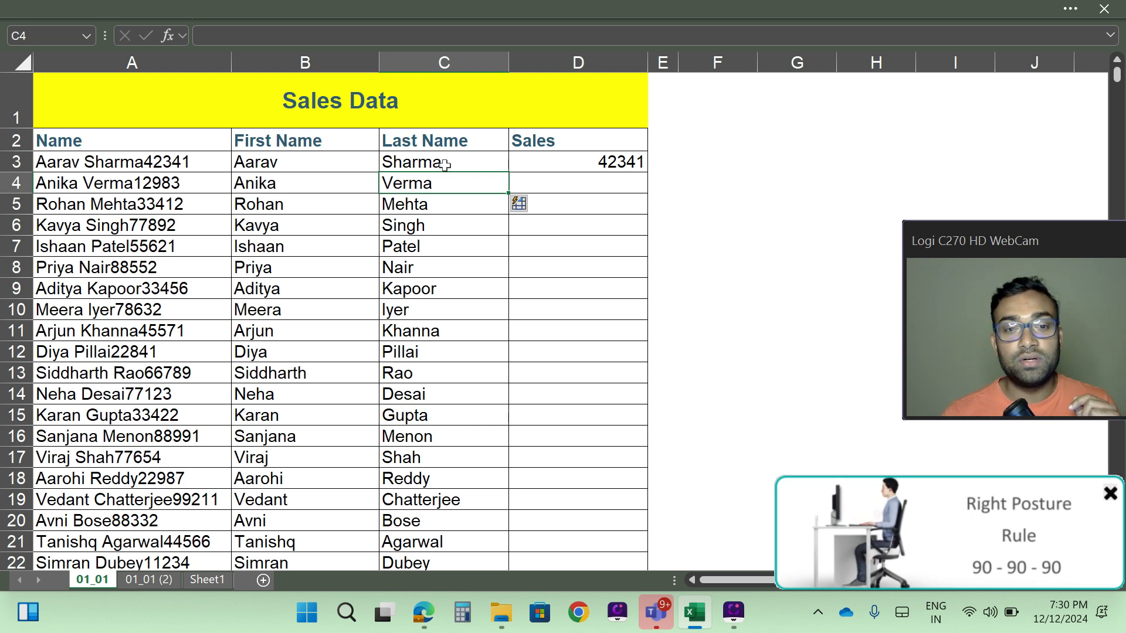
pyautogui.click(450, 53)
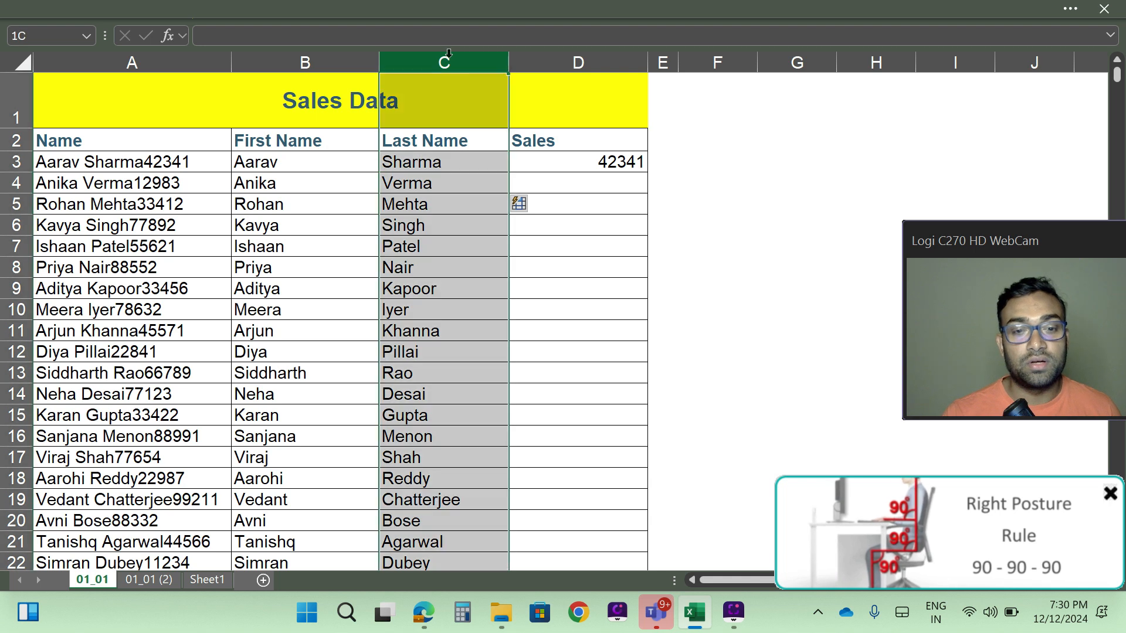
pyautogui.click(413, 165)
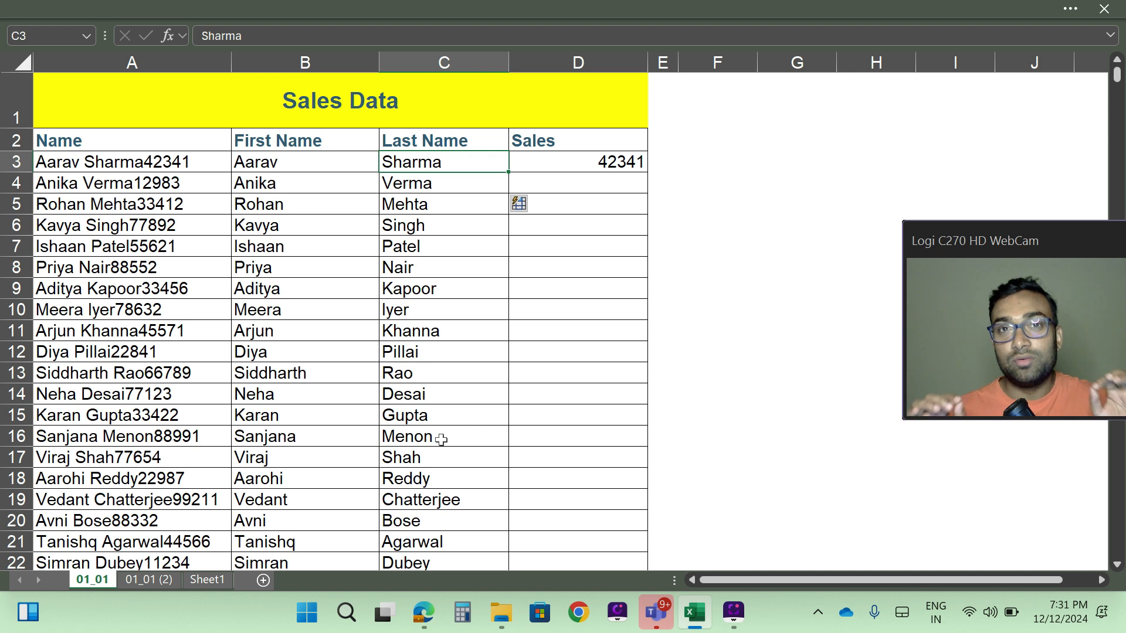
pyautogui.click(593, 10)
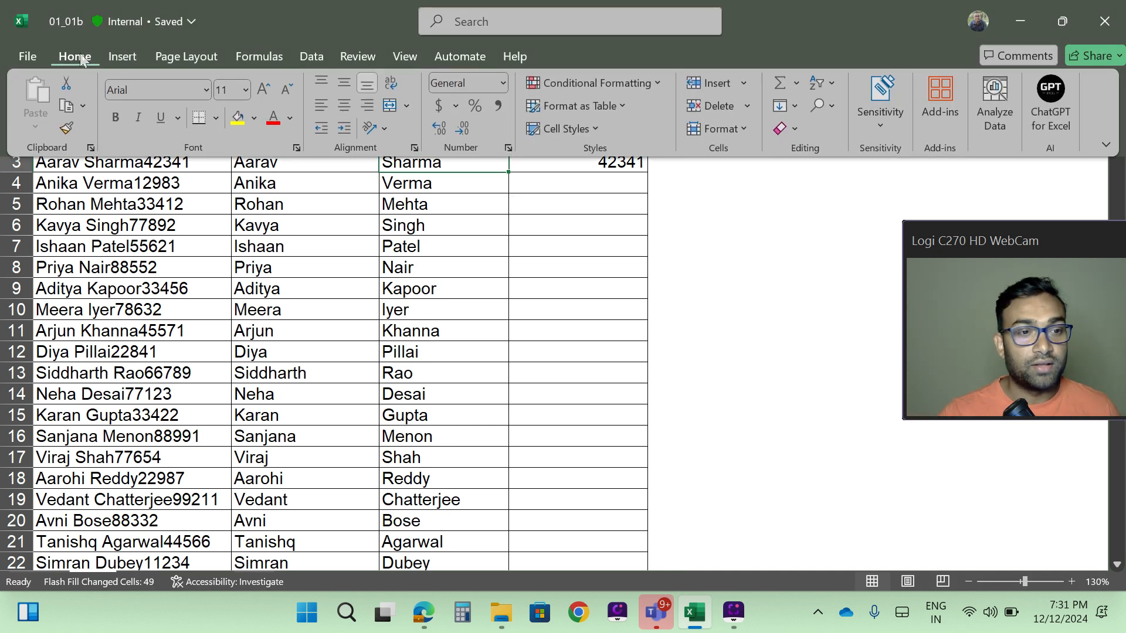
pyautogui.click(795, 106)
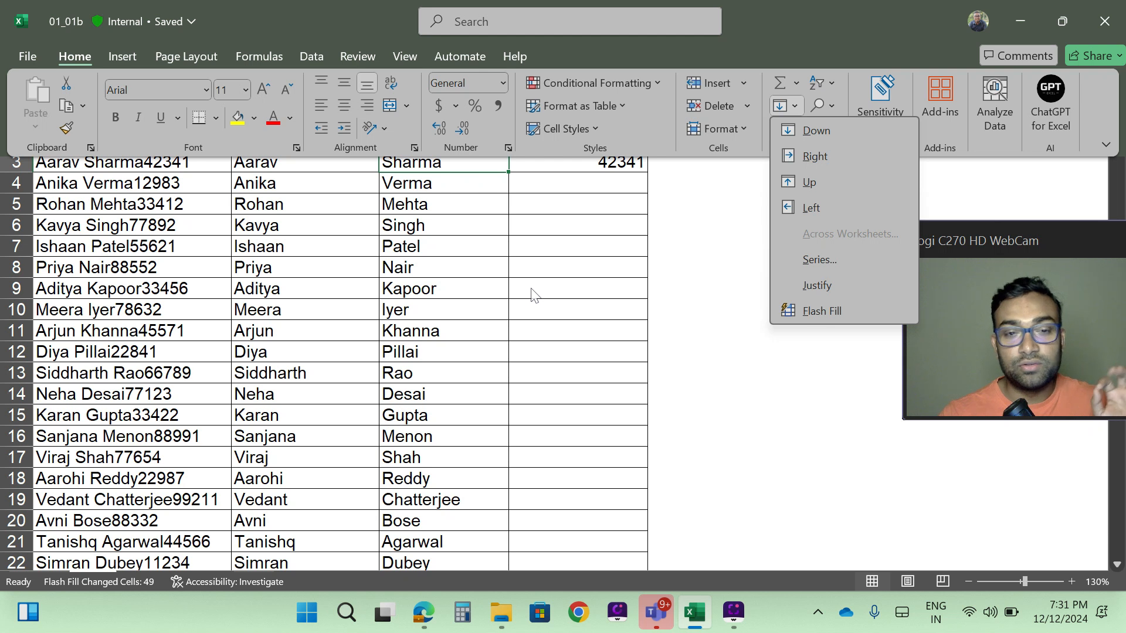
pyautogui.click(570, 202)
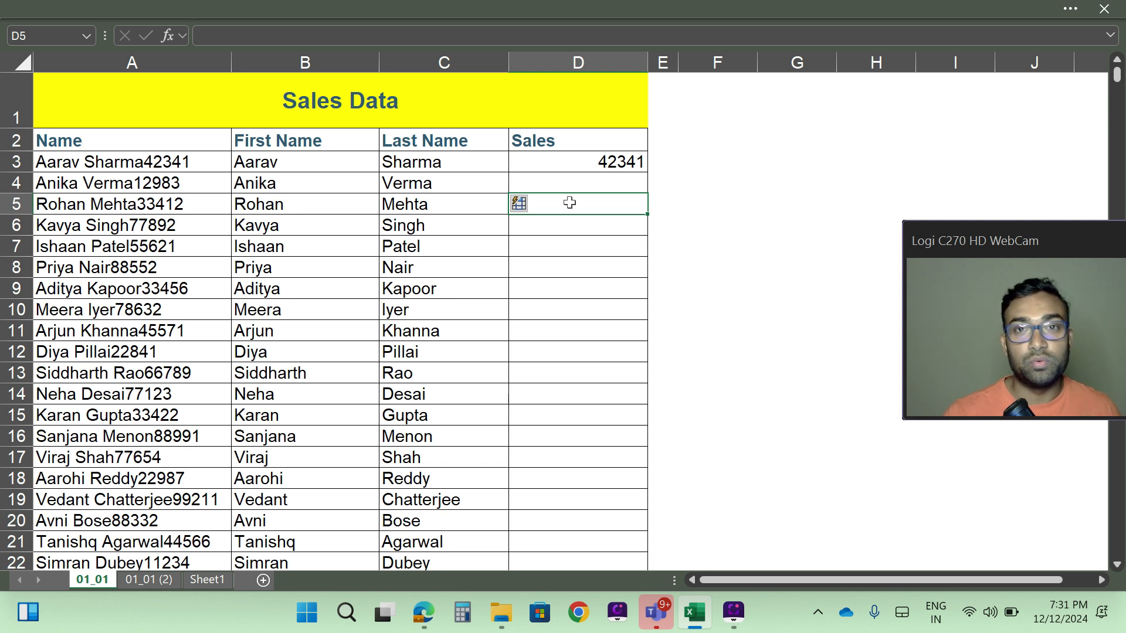
# Step: Flash Fill column D from D4 with the sales figures, 12983 through 11234
pyautogui.click(570, 182)
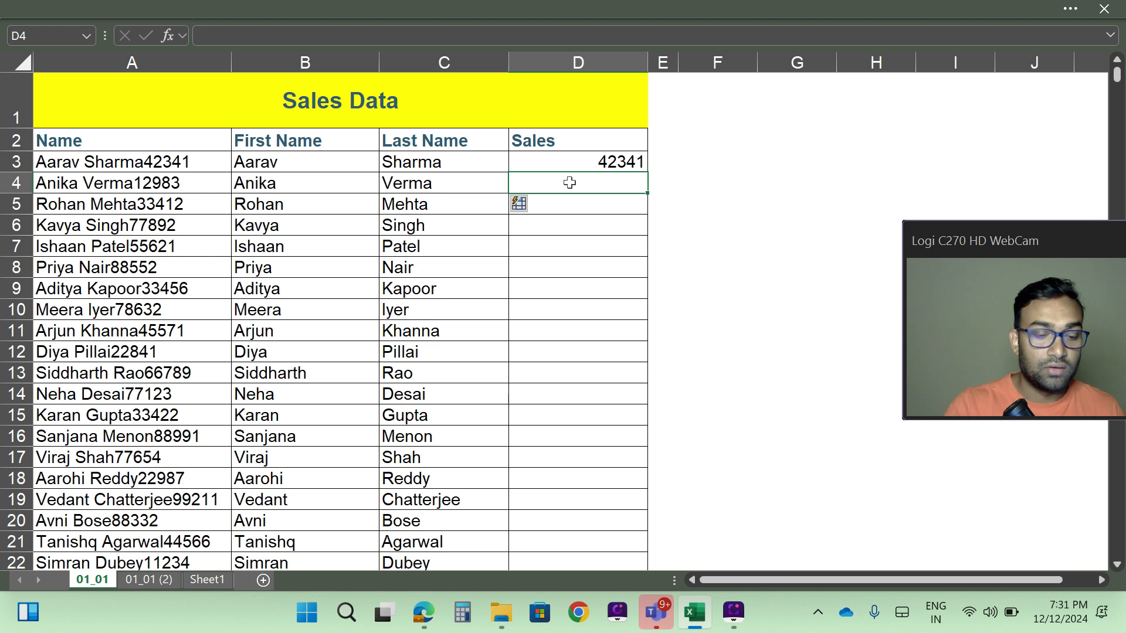
pyautogui.hotkey('ctrl', 'e')
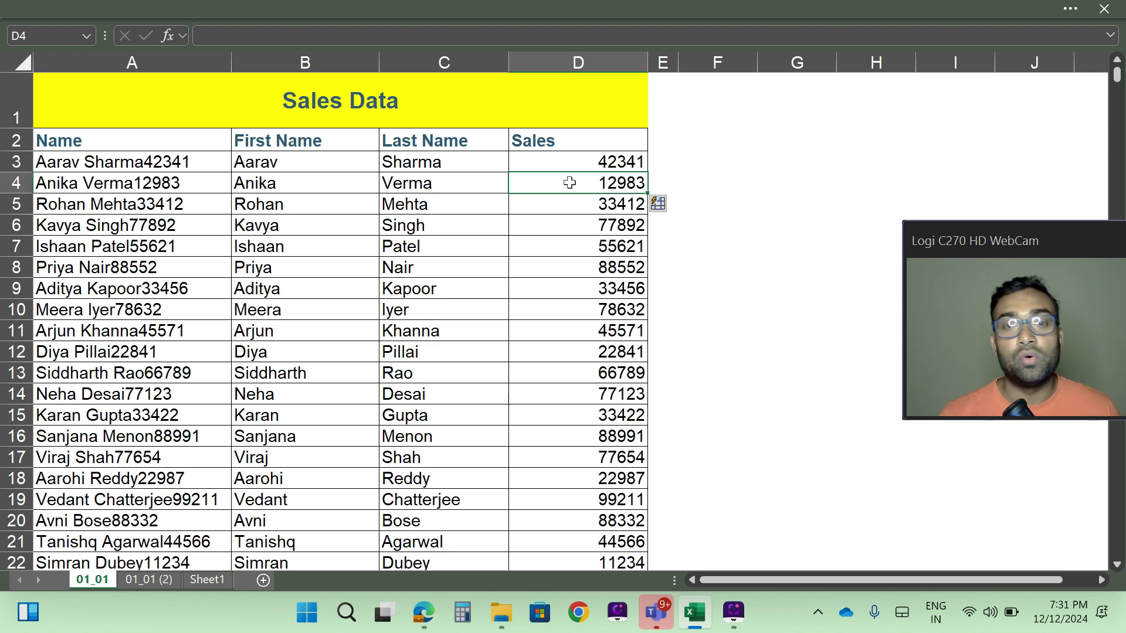
pyautogui.scroll(-4, 510, 322)
pyautogui.scroll(4, 504, 346)
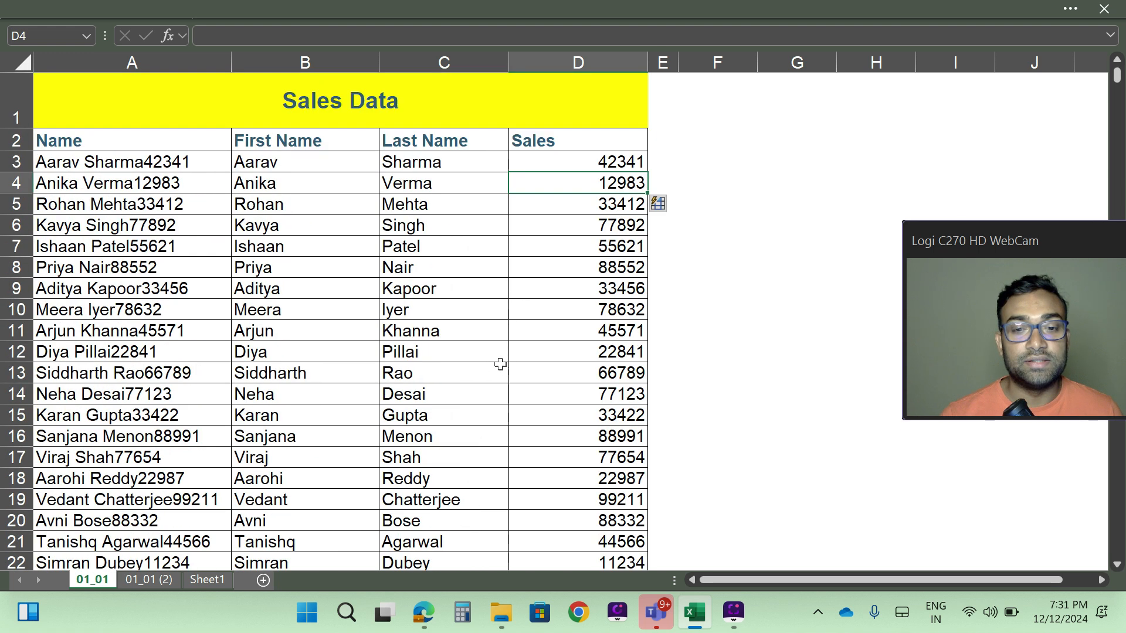